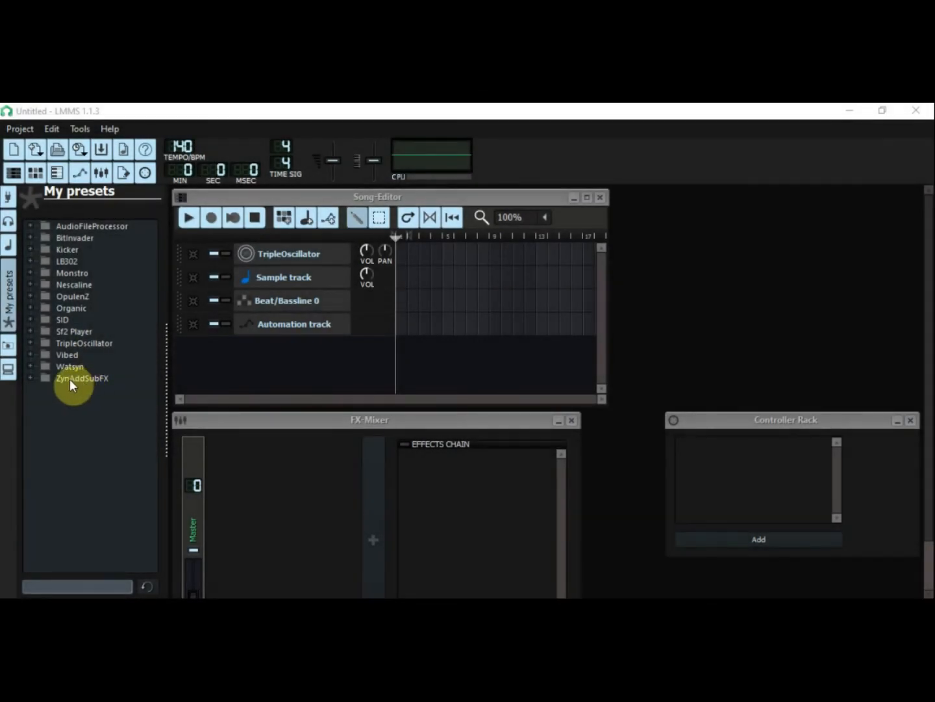
Step: Open the SynthPiano folder of the ZynAddSubFX presets and audition its first four presets
{"action": "left_click", "coordinate": [70, 379]}
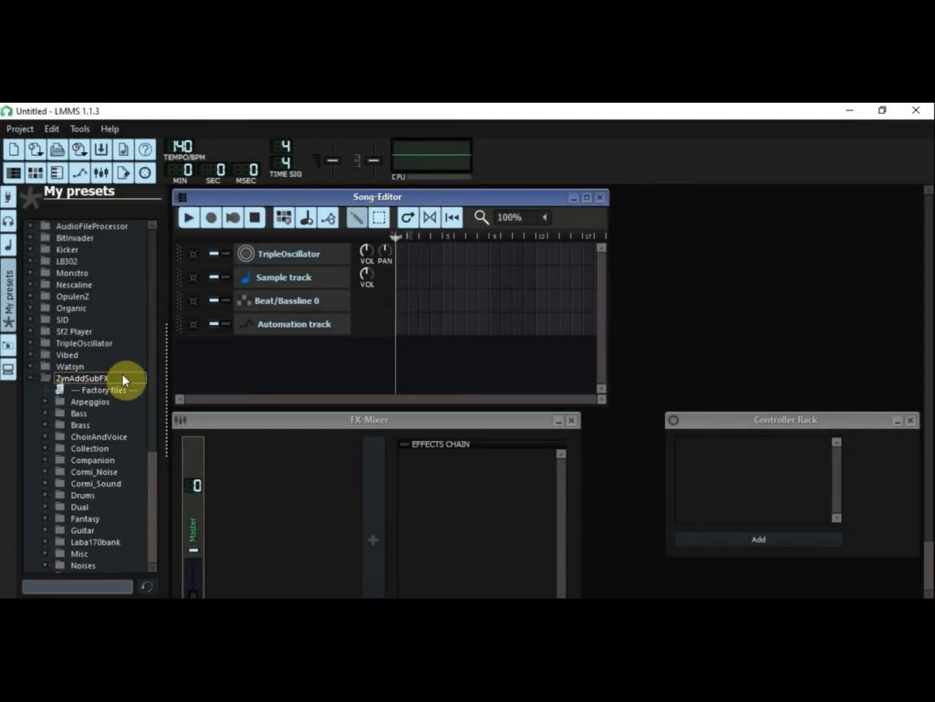
{"action": "scroll", "coordinate": [149, 390], "scroll_direction": "down", "scroll_amount": 5}
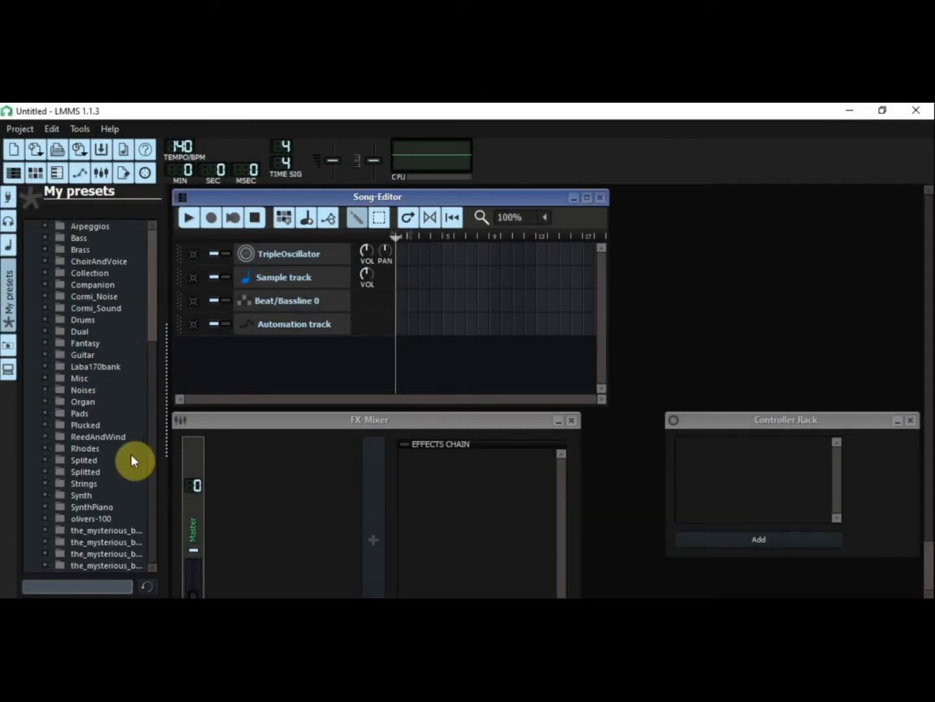
{"action": "left_click", "coordinate": [97, 507]}
{"action": "left_click", "coordinate": [104, 518]}
{"action": "left_click", "coordinate": [106, 529]}
{"action": "left_click", "coordinate": [110, 538]}
{"action": "left_click", "coordinate": [113, 553]}
Step: Add the 0001-Soft Piano preset as a new Song-Editor track and open a pattern from it in the Piano-Roll
{"action": "left_click", "coordinate": [111, 516]}
{"action": "right_click", "coordinate": [111, 514]}
{"action": "left_click", "coordinate": [132, 543]}
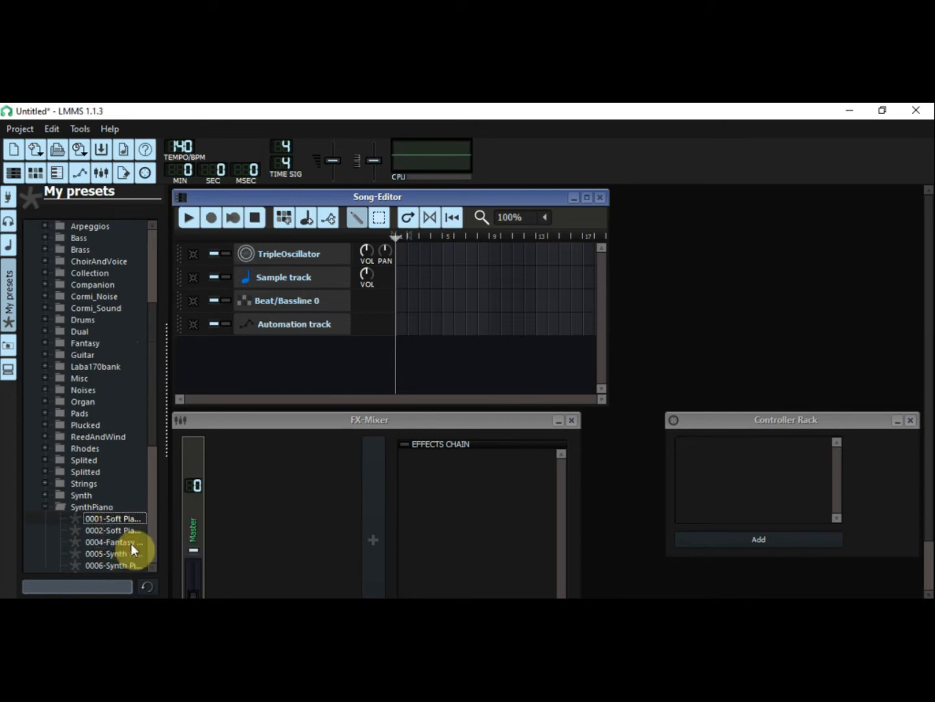
{"action": "double_click", "coordinate": [402, 348]}
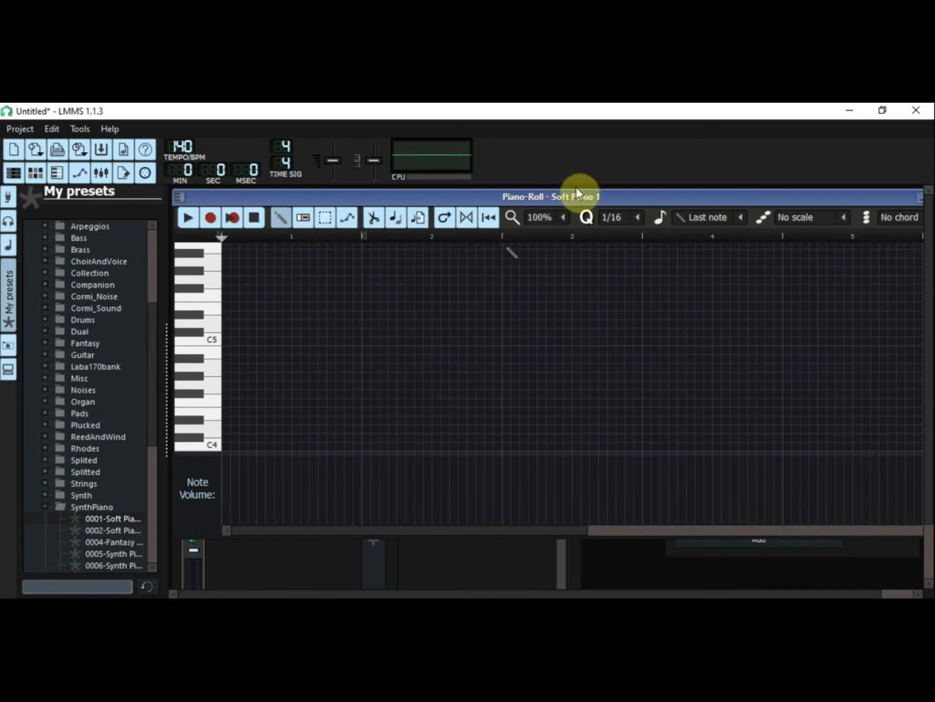
{"action": "left_click_drag", "start_coordinate": [597, 197], "coordinate": [574, 202]}
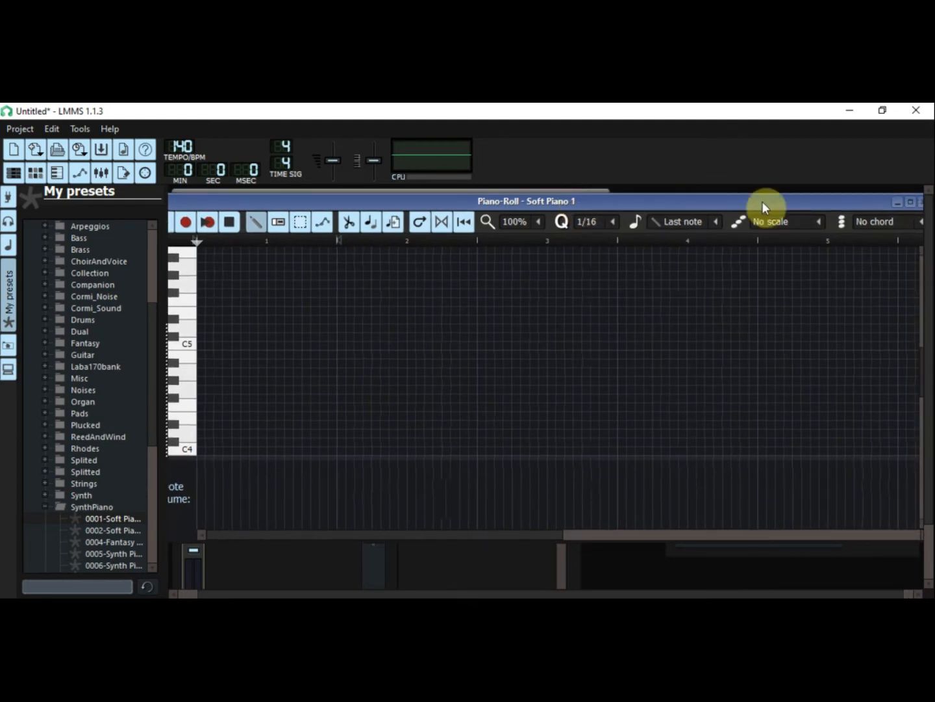
Step: Set the Piano-Roll scale to Minor and mark that scale starting from the A4 key
{"action": "left_click", "coordinate": [825, 227]}
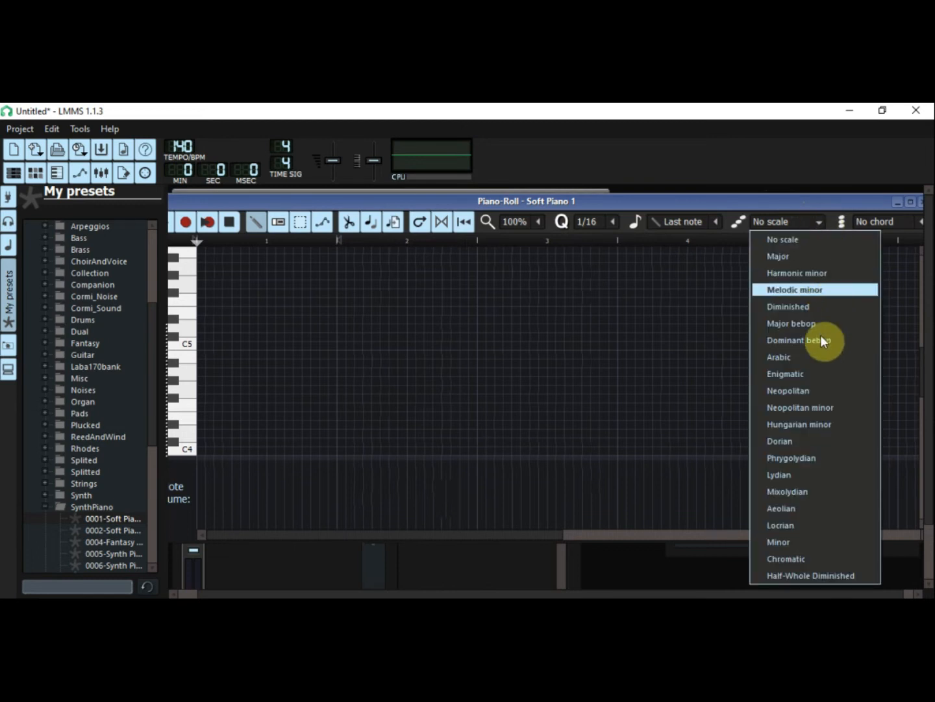
{"action": "left_click", "coordinate": [799, 546]}
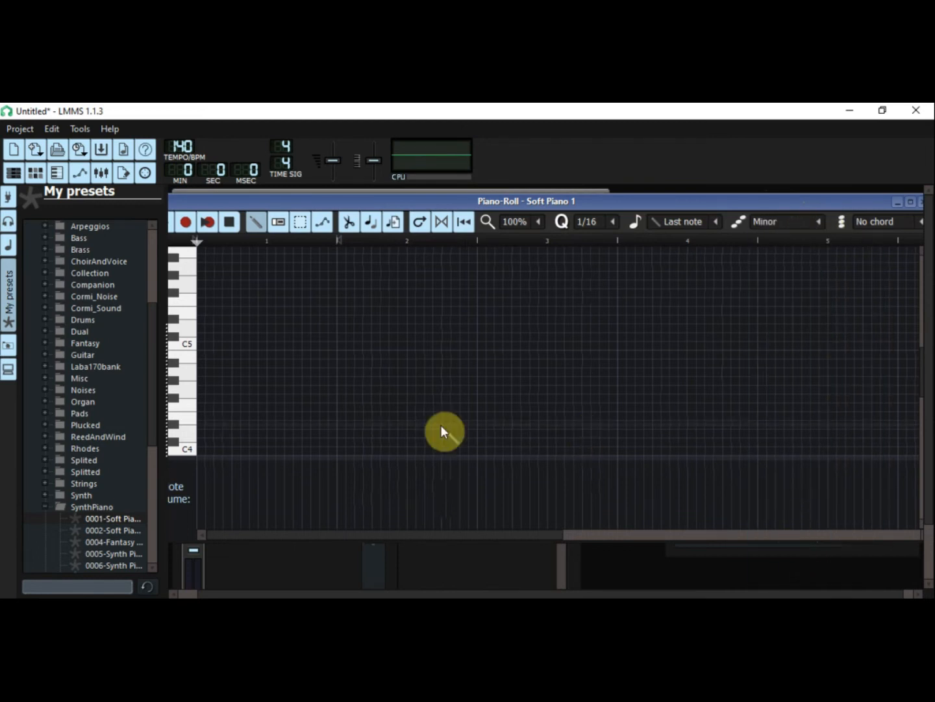
{"action": "right_click", "coordinate": [191, 372]}
{"action": "left_click", "coordinate": [206, 397]}
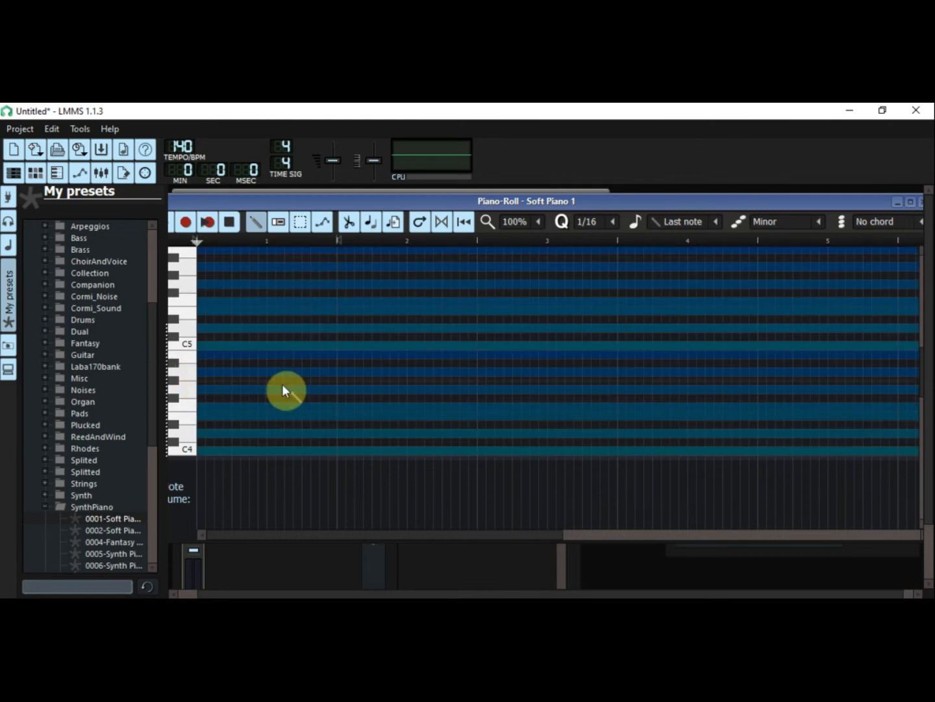
Step: Place seven consecutive quarter notes ascending the marked scale: A4, B4, C5, D5, E5, F5 and G5
{"action": "left_click", "coordinate": [199, 388]}
{"action": "left_click_drag", "start_coordinate": [201, 388], "coordinate": [207, 375]}
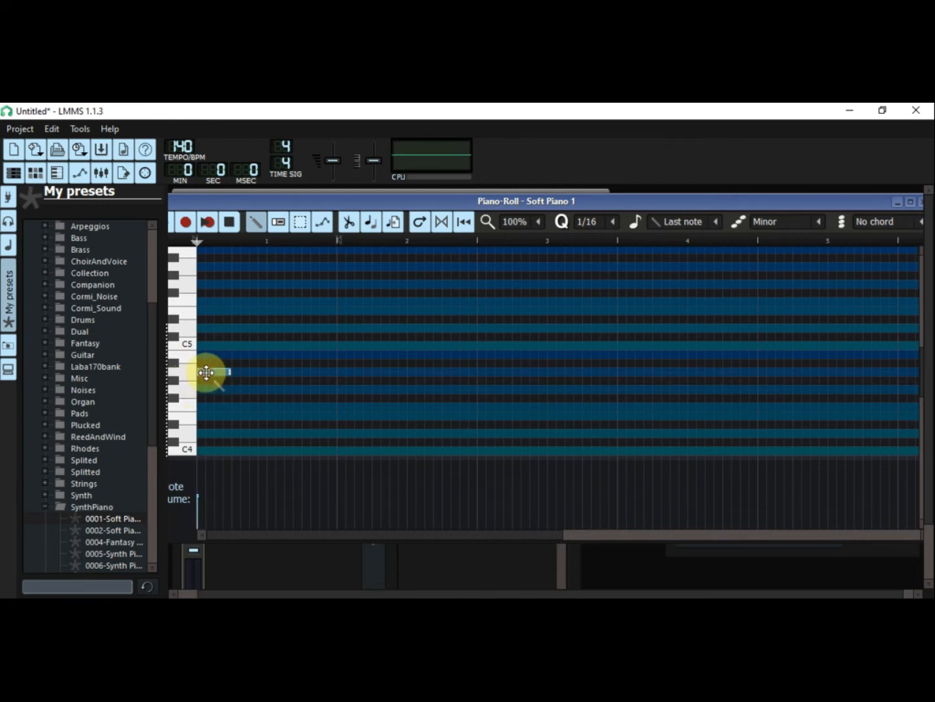
{"action": "left_click", "coordinate": [235, 354]}
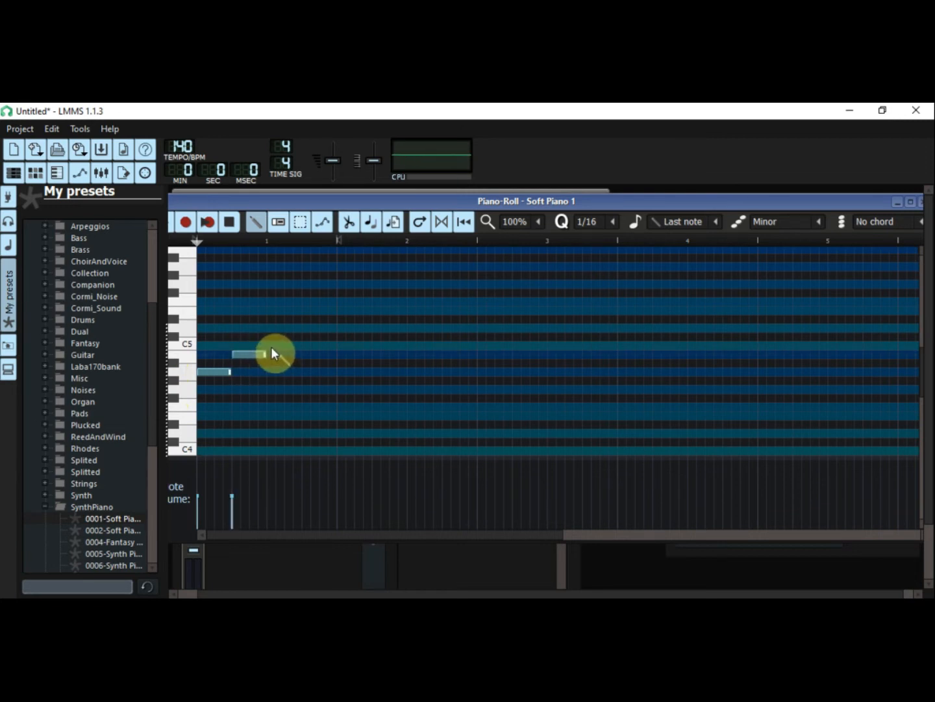
{"action": "left_click", "coordinate": [270, 345]}
{"action": "left_click", "coordinate": [305, 327]}
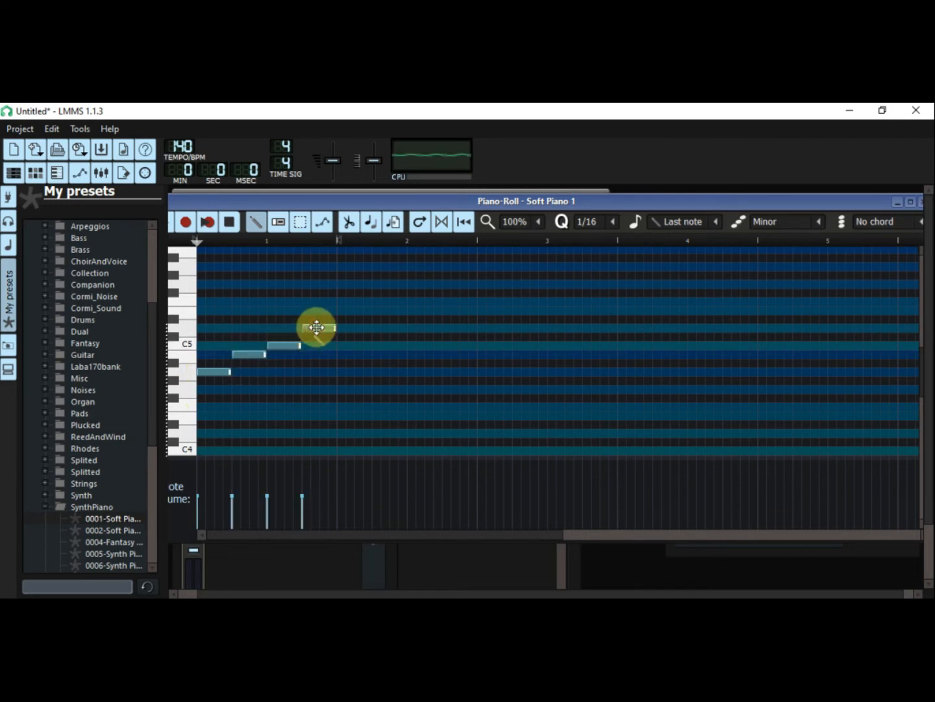
{"action": "left_click", "coordinate": [341, 310]}
{"action": "left_click", "coordinate": [374, 304]}
{"action": "left_click", "coordinate": [410, 286]}
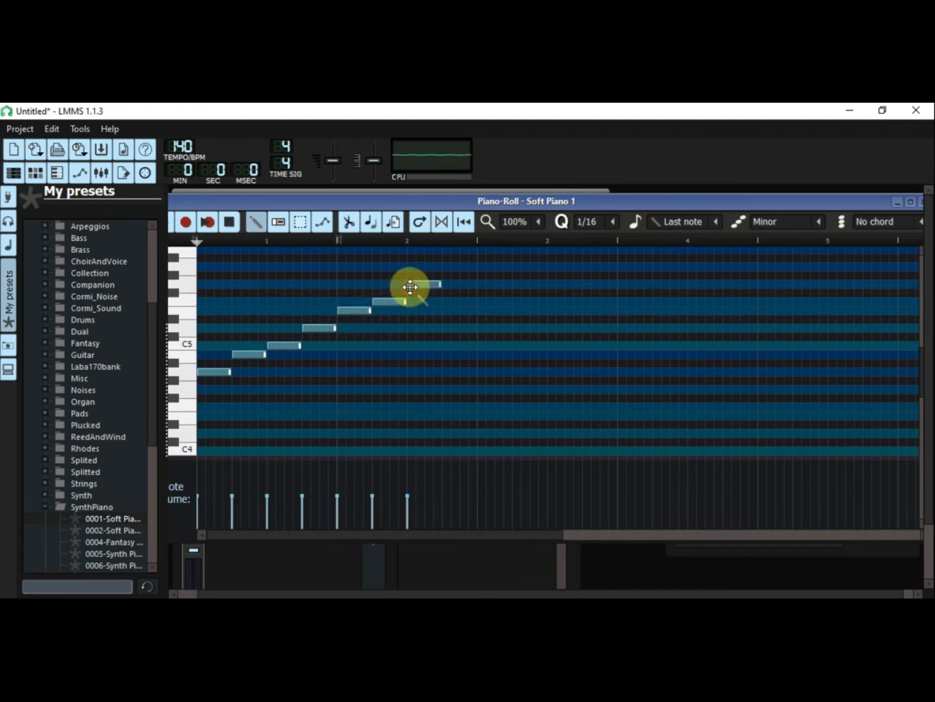
Step: Build triads on the first four notes: C5 and E5 over A4, D5 and F5 over B4, E5 and G5 over C5, F5 and A5 over D5
{"action": "left_click", "coordinate": [201, 344]}
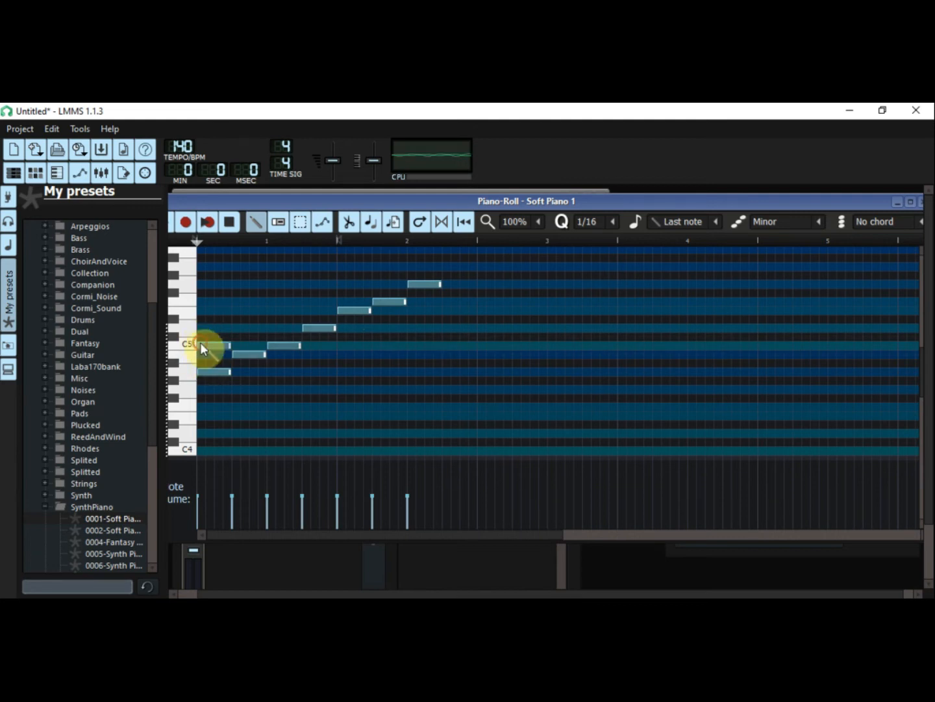
{"action": "left_click", "coordinate": [202, 310]}
{"action": "left_click", "coordinate": [235, 328]}
{"action": "left_click", "coordinate": [237, 301]}
{"action": "left_click", "coordinate": [272, 311]}
{"action": "left_click", "coordinate": [271, 283]}
{"action": "left_click", "coordinate": [307, 302]}
{"action": "left_click", "coordinate": [311, 267]}
Step: Build triads on the last three notes: G5 and B5 over E5, A5 and C6 over F5, B5 and D6 over G5
{"action": "left_click", "coordinate": [342, 283]}
{"action": "left_click", "coordinate": [343, 249]}
{"action": "left_click_drag", "start_coordinate": [870, 196], "coordinate": [841, 203]}
{"action": "left_click_drag", "start_coordinate": [895, 370], "coordinate": [894, 354]}
{"action": "left_click", "coordinate": [348, 335]}
{"action": "left_click", "coordinate": [347, 309]}
{"action": "left_click", "coordinate": [382, 317]}
Step: Bring the playback controls into view, play the seven chords from the start, and stop playback
{"action": "left_click_drag", "start_coordinate": [476, 208], "coordinate": [548, 207]}
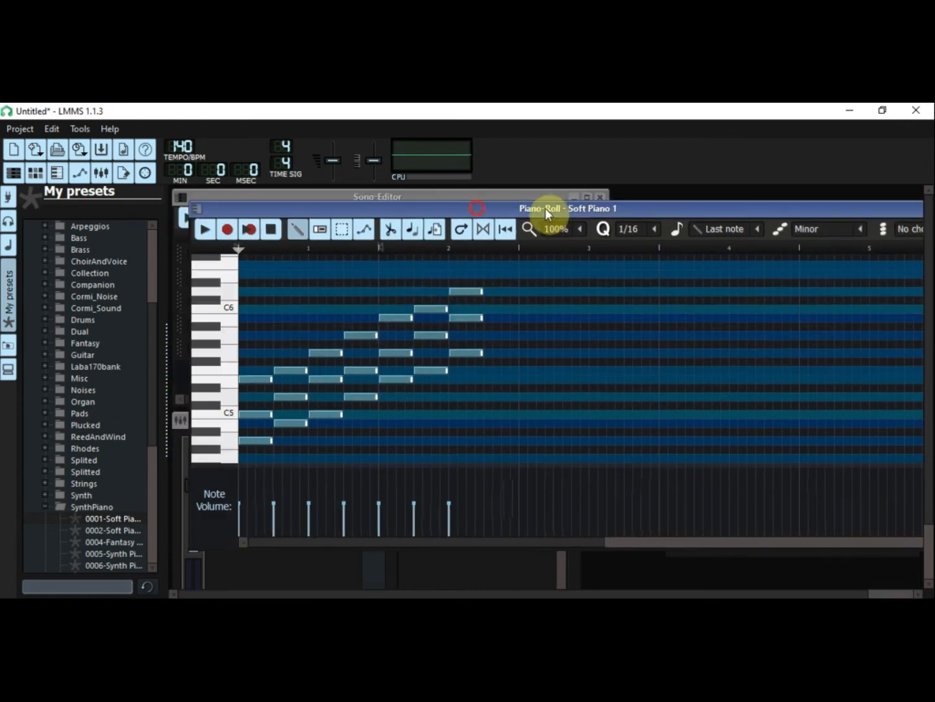
{"action": "left_click", "coordinate": [203, 231]}
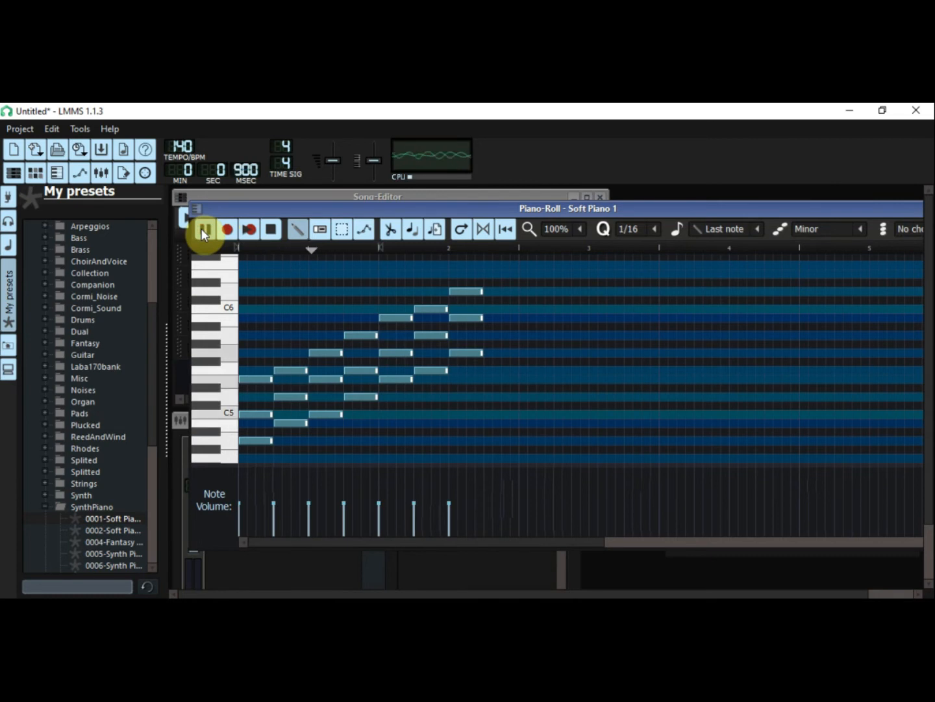
{"action": "left_click", "coordinate": [270, 232]}
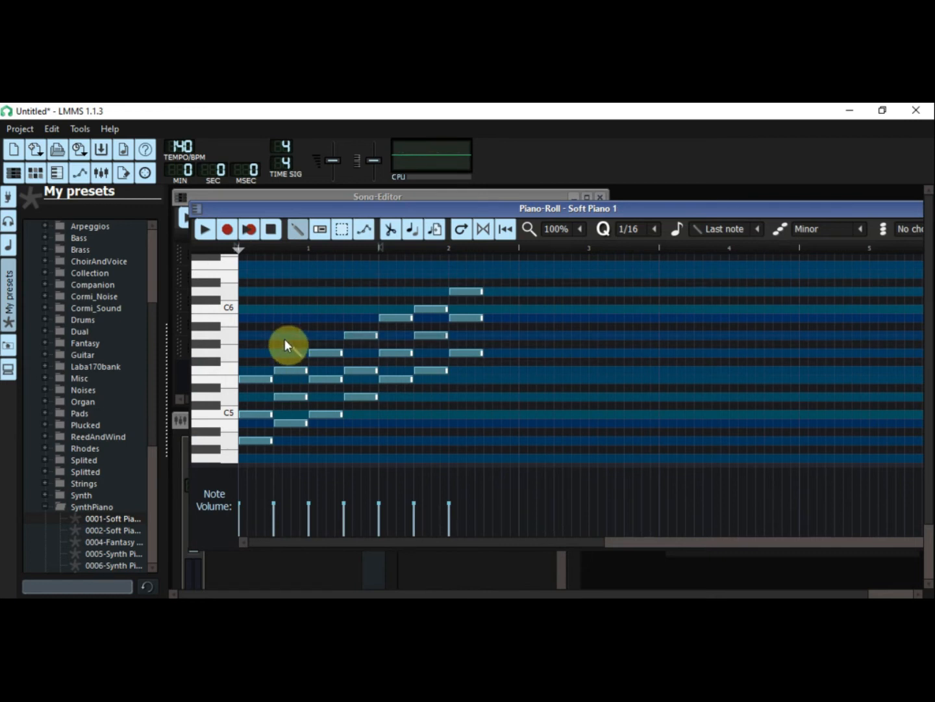
Step: Delete all notes of the second, fourth and sixth chords, and play back the remaining four chords
{"action": "right_click", "coordinate": [289, 370]}
{"action": "right_click", "coordinate": [292, 396]}
{"action": "right_click", "coordinate": [295, 423]}
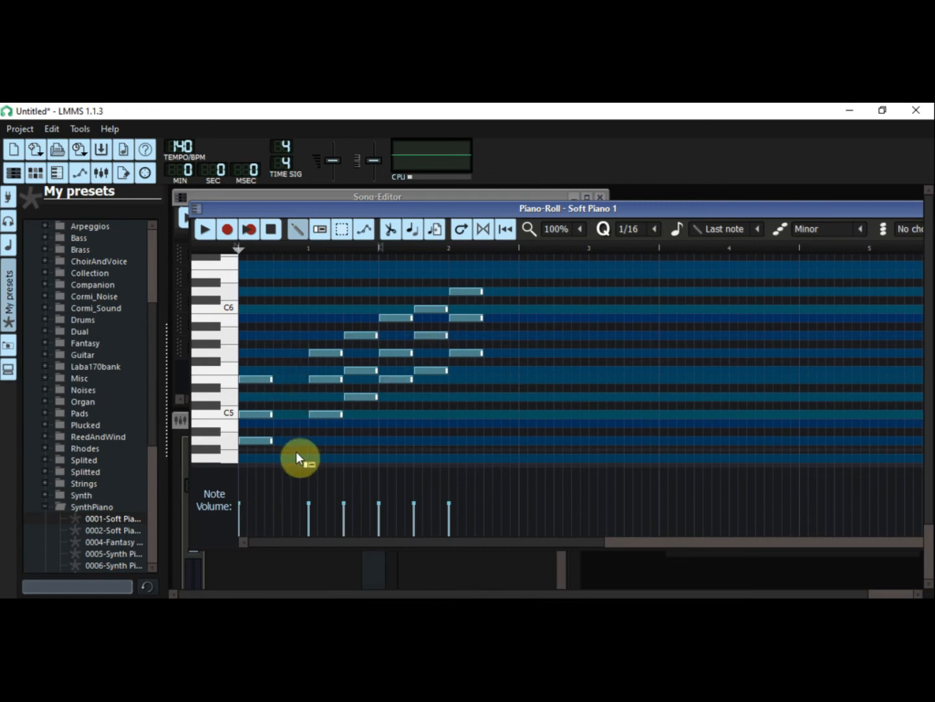
{"action": "right_click", "coordinate": [358, 336]}
{"action": "right_click", "coordinate": [359, 370]}
{"action": "right_click", "coordinate": [360, 396]}
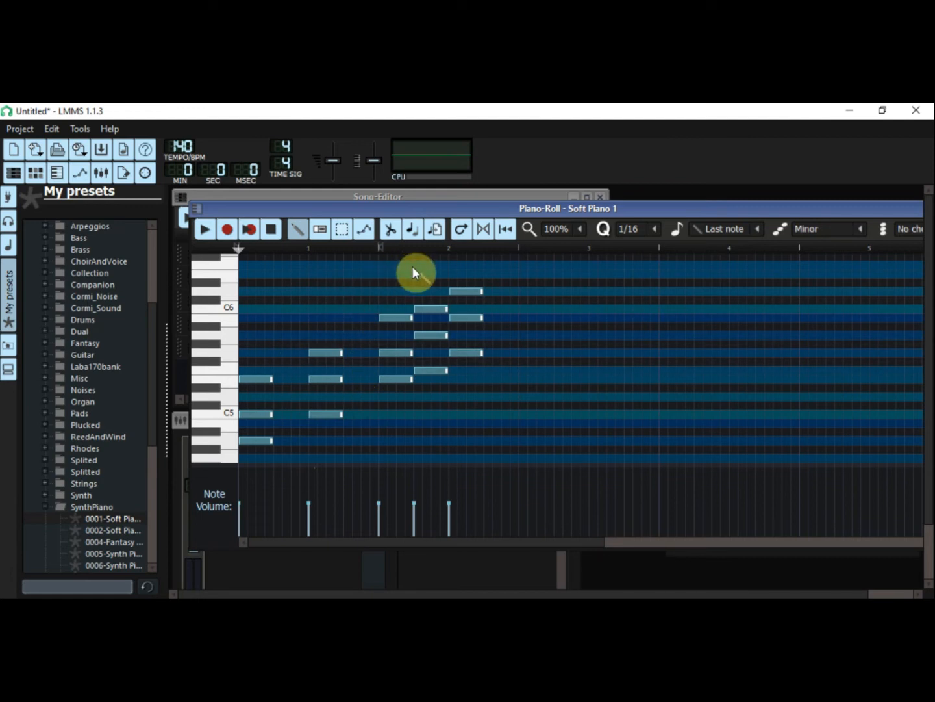
{"action": "right_click", "coordinate": [431, 308]}
{"action": "right_click", "coordinate": [431, 335]}
{"action": "right_click", "coordinate": [431, 369]}
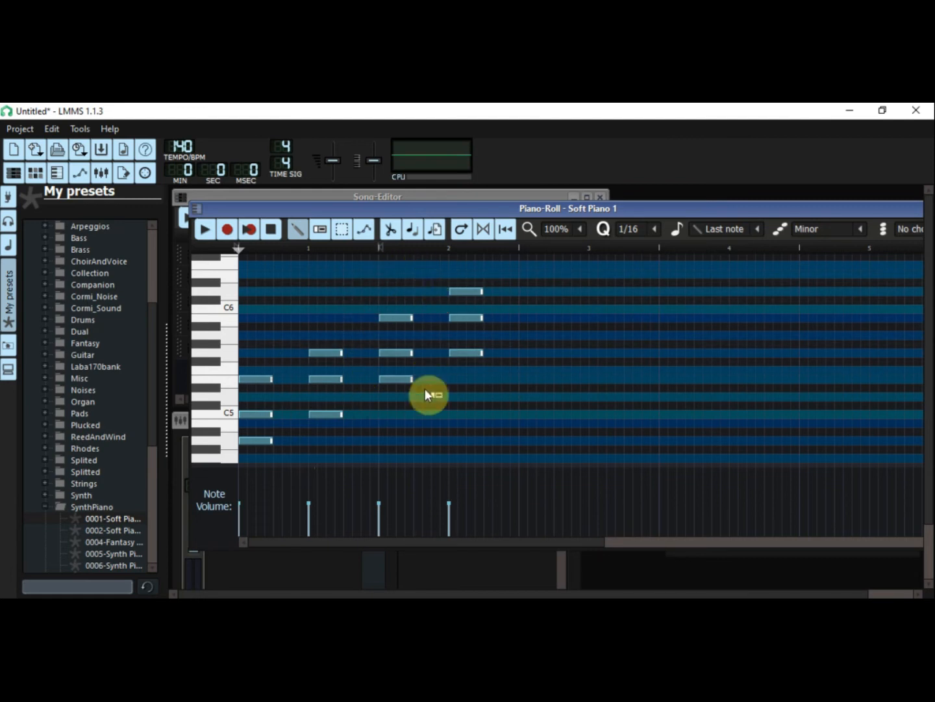
{"action": "left_click", "coordinate": [207, 227]}
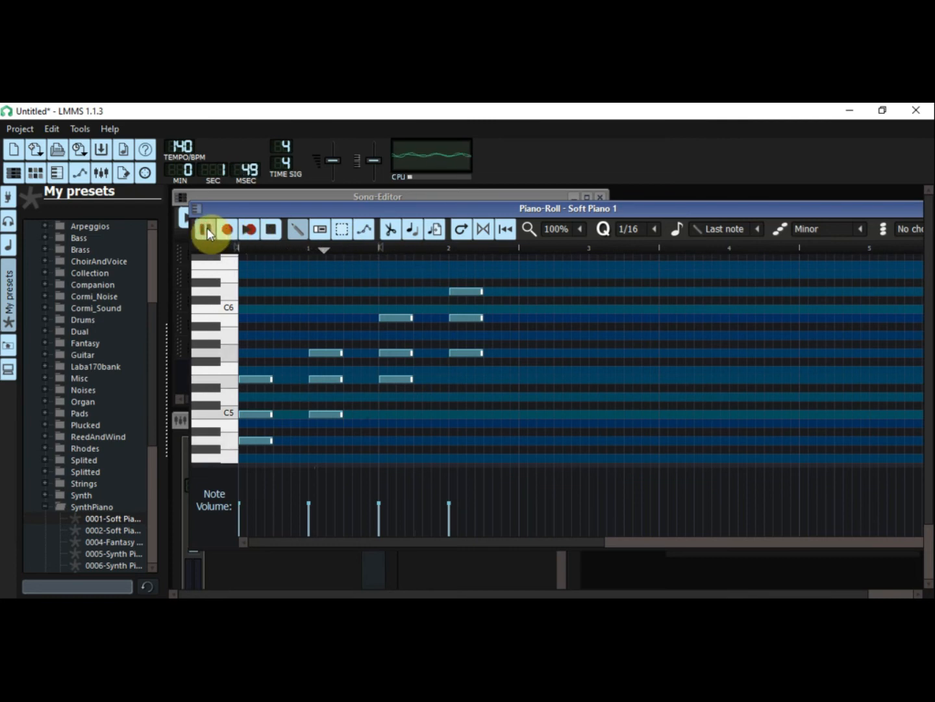
{"action": "left_click", "coordinate": [272, 230]}
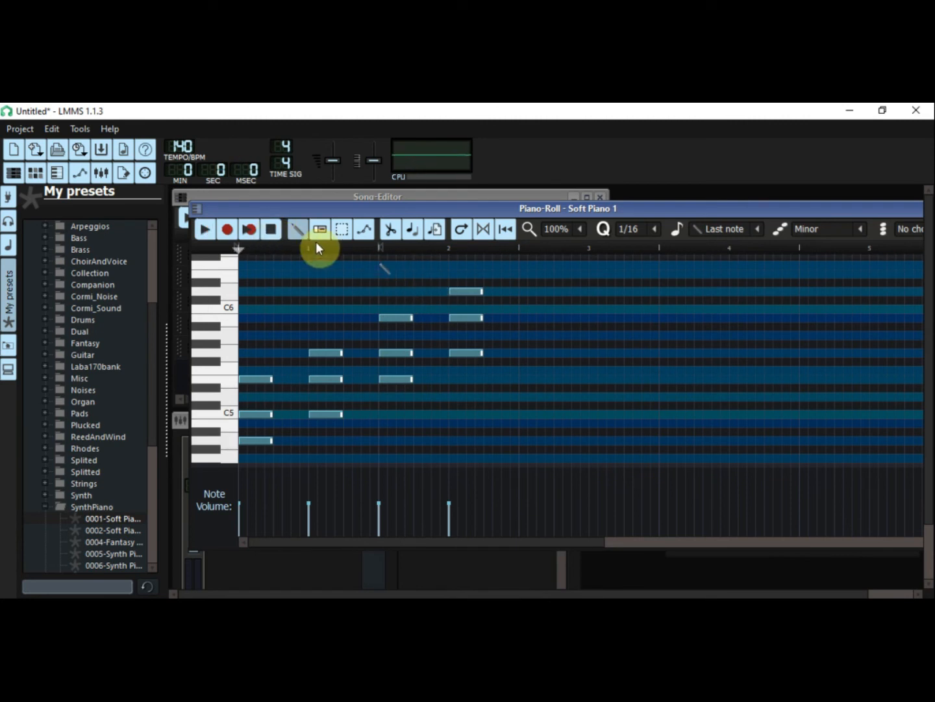
Step: Lower B5 in the third chord and both B5 and D6 in the fourth chord by one octave, and play the result
{"action": "left_click", "coordinate": [342, 231]}
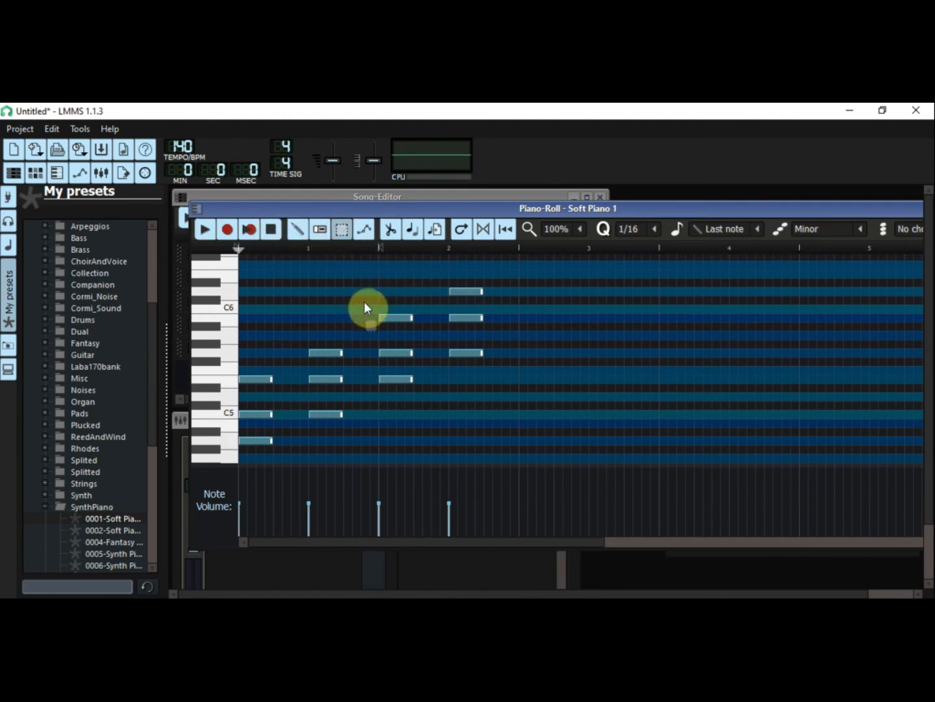
{"action": "left_click_drag", "start_coordinate": [390, 298], "coordinate": [392, 330]}
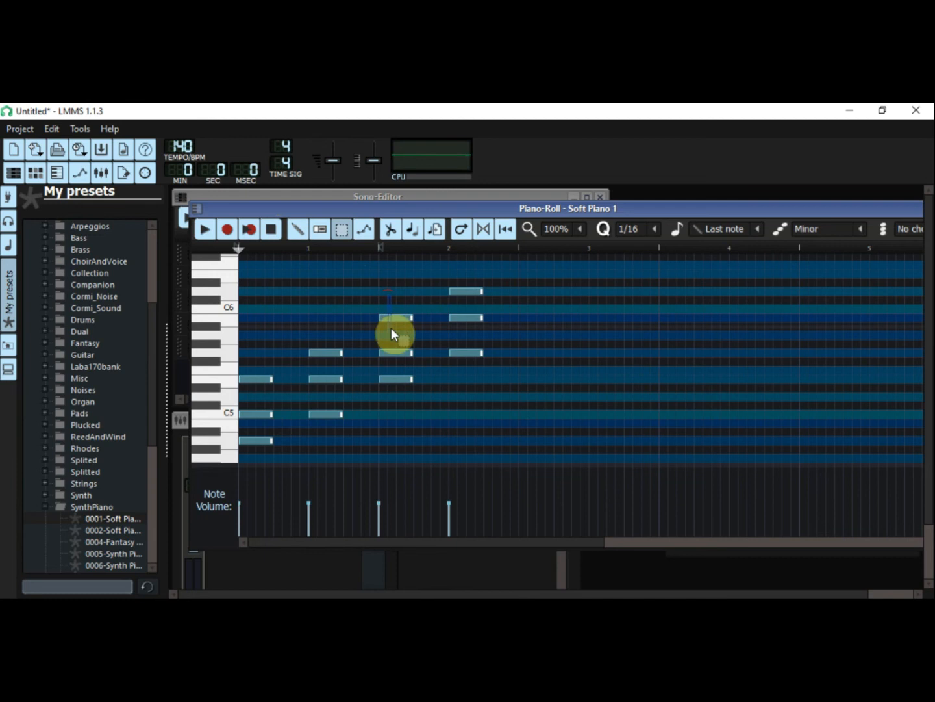
{"action": "key", "text": "ctrl+Down"}
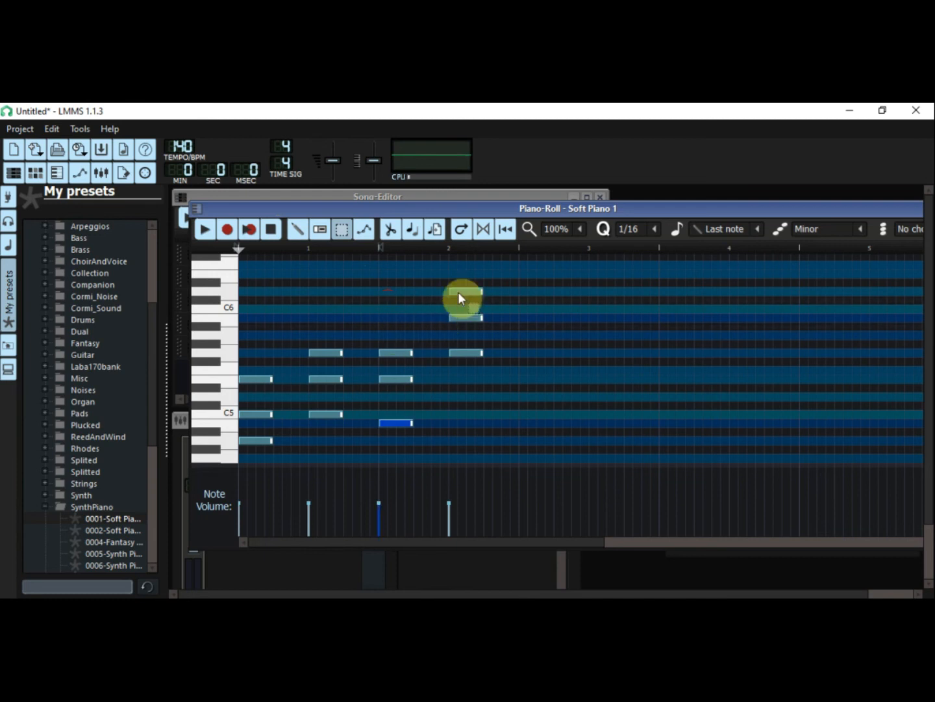
{"action": "left_click_drag", "start_coordinate": [461, 284], "coordinate": [464, 330]}
{"action": "key", "text": "ctrl+Down"}
{"action": "key", "text": "ctrl+Down"}
{"action": "left_click", "coordinate": [526, 336]}
{"action": "left_click", "coordinate": [204, 229]}
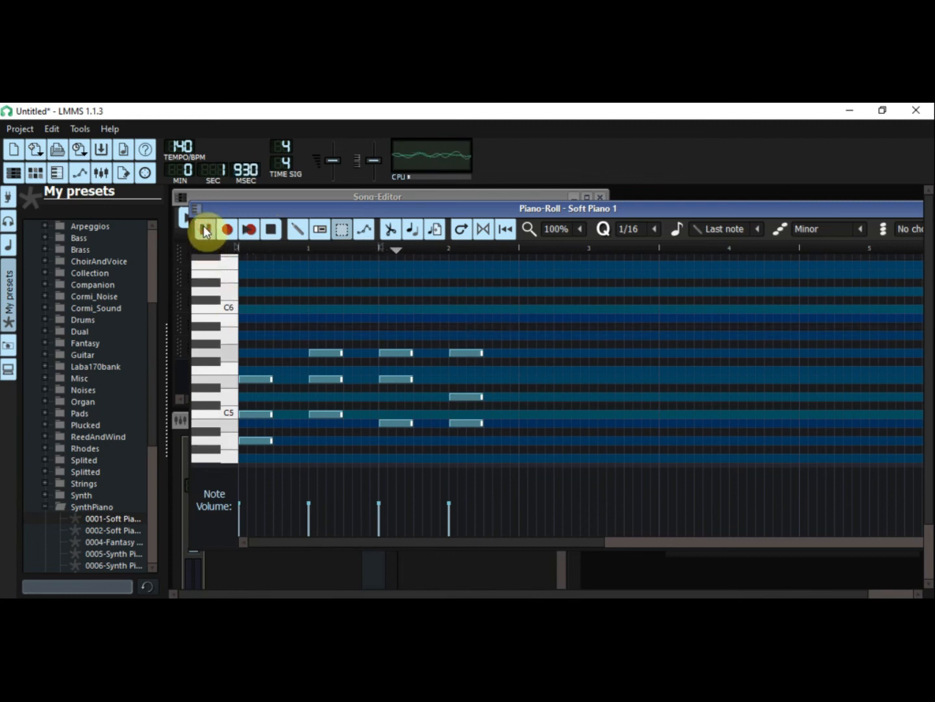
{"action": "left_click", "coordinate": [271, 229]}
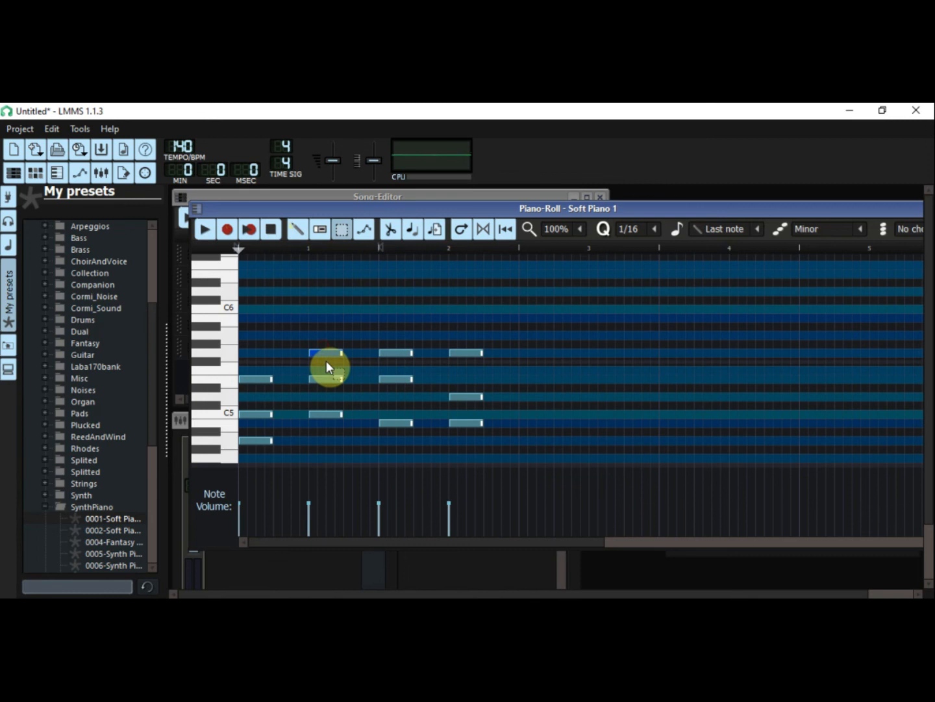
Step: Lower the G5 note of the second, third and fourth chords by one octave to G4
{"action": "key", "text": "ctrl+Down"}
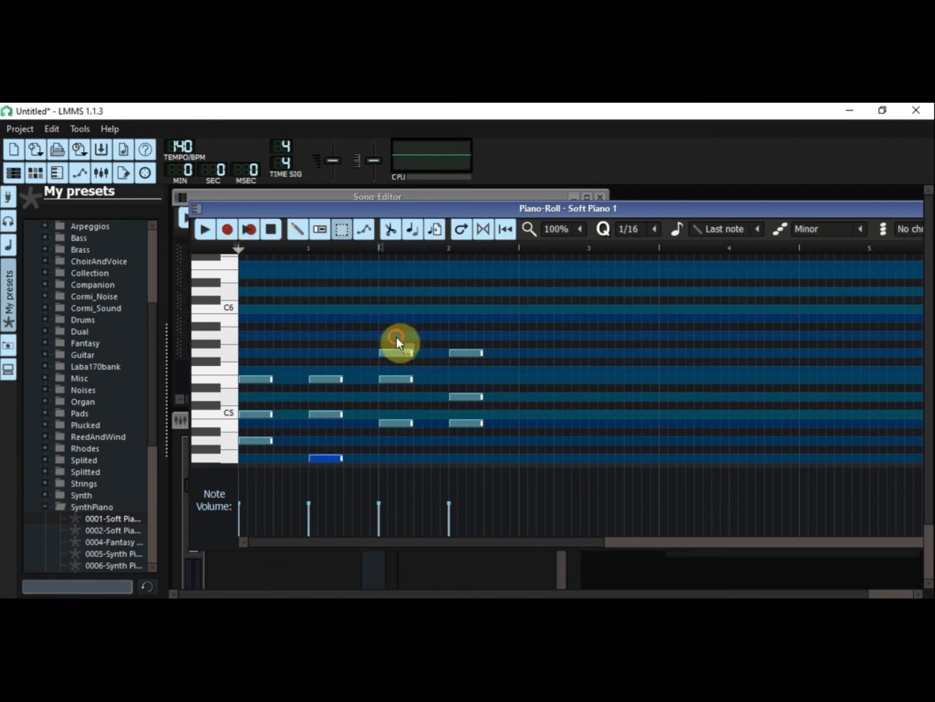
{"action": "left_click", "coordinate": [397, 354]}
{"action": "key", "text": "ctrl+Down"}
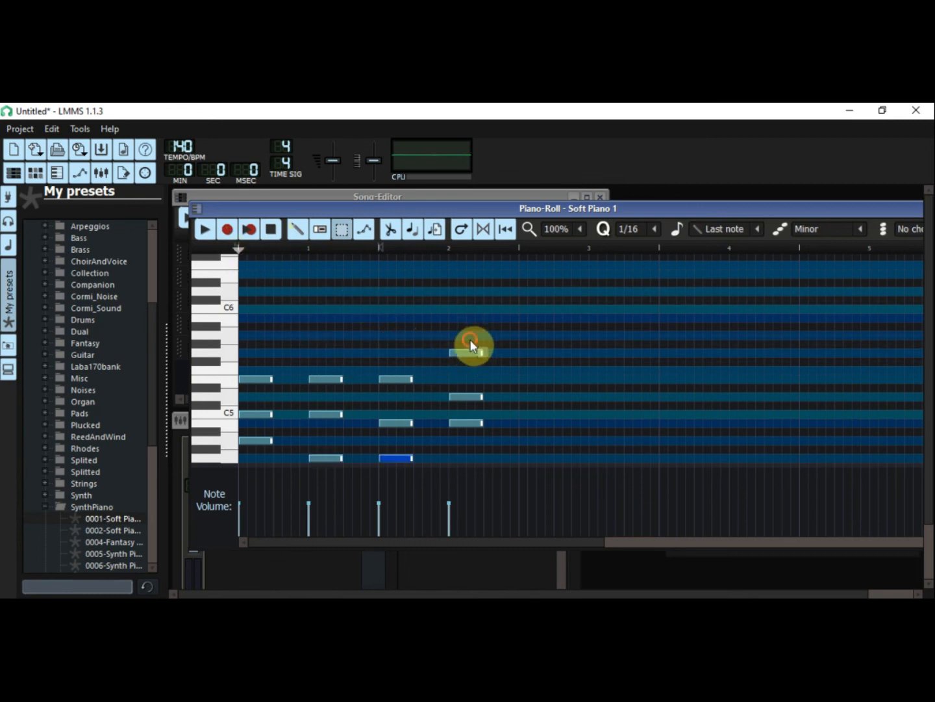
{"action": "left_click", "coordinate": [471, 351]}
{"action": "key", "text": "ctrl+Down"}
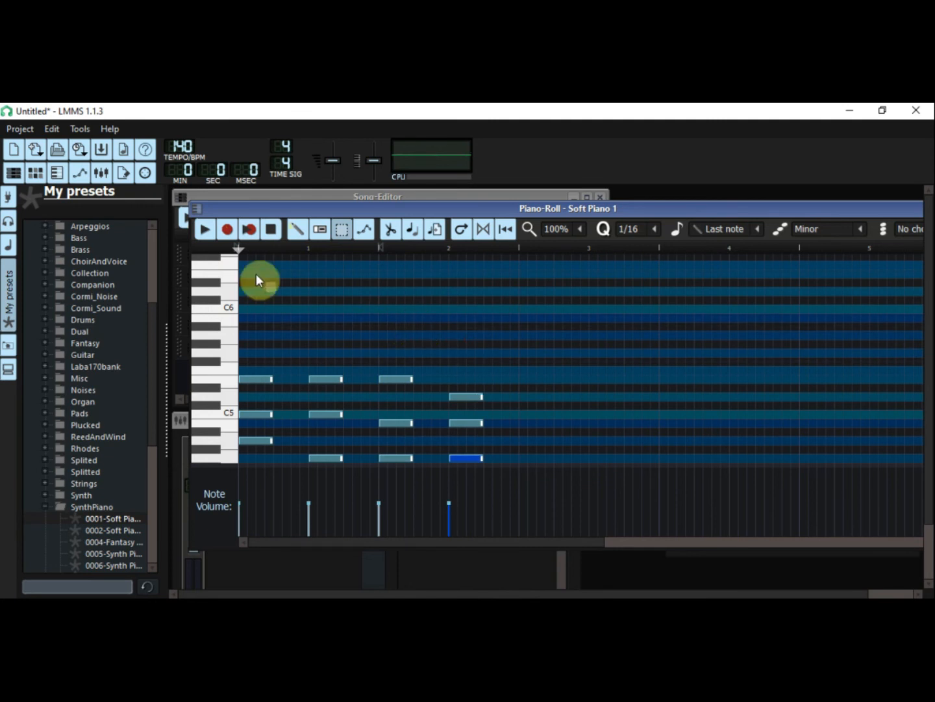
Step: Start playback and raise the G4 note of the fourth and third chords by one octave to G5
{"action": "left_click", "coordinate": [201, 231]}
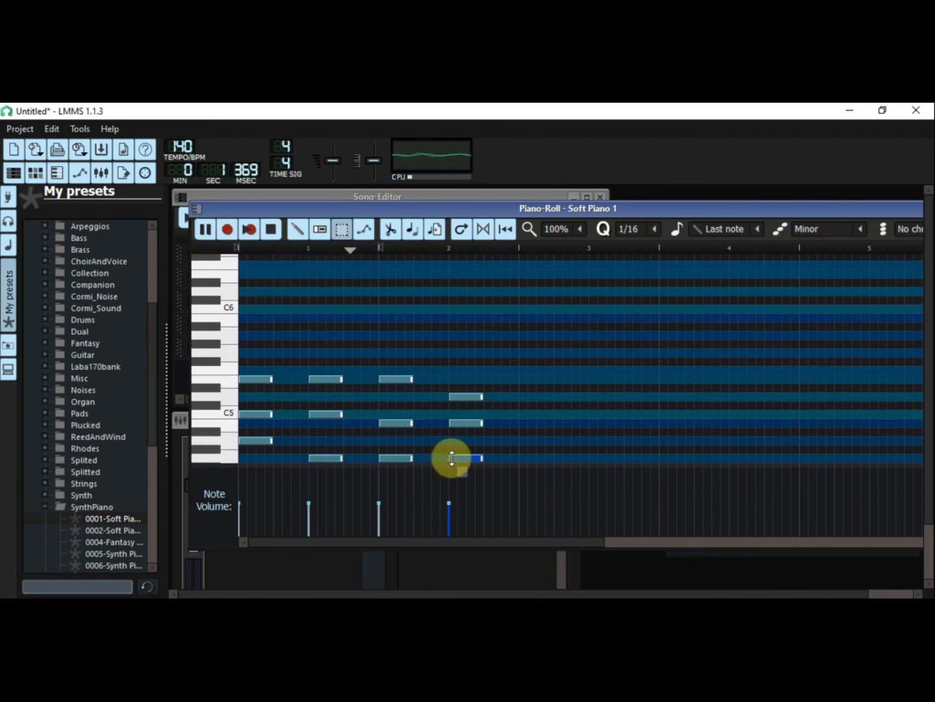
{"action": "key", "text": "ctrl+Up"}
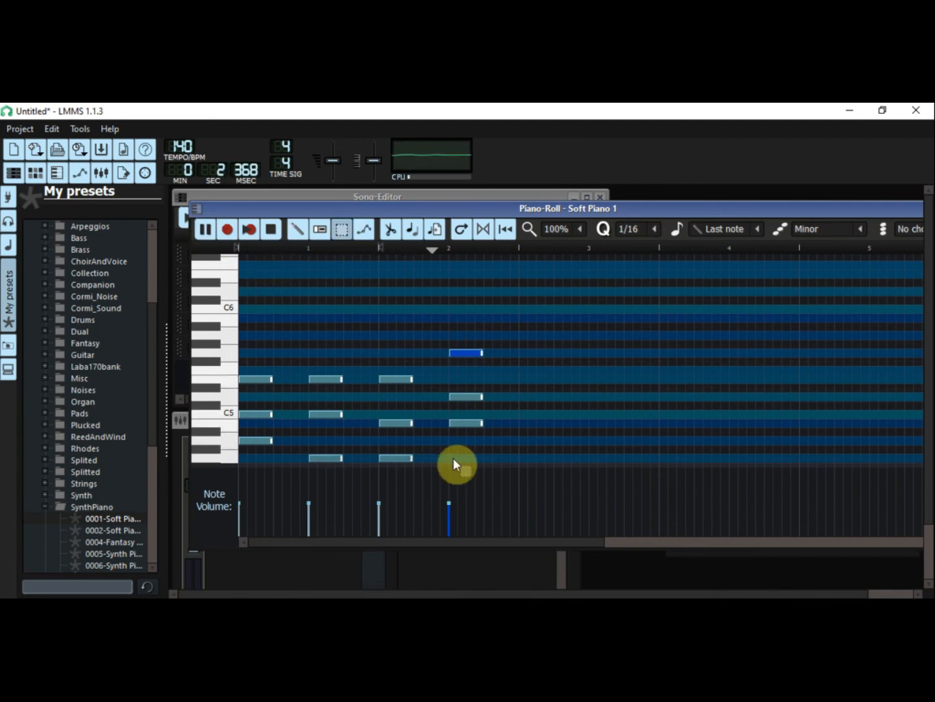
{"action": "left_click", "coordinate": [495, 380]}
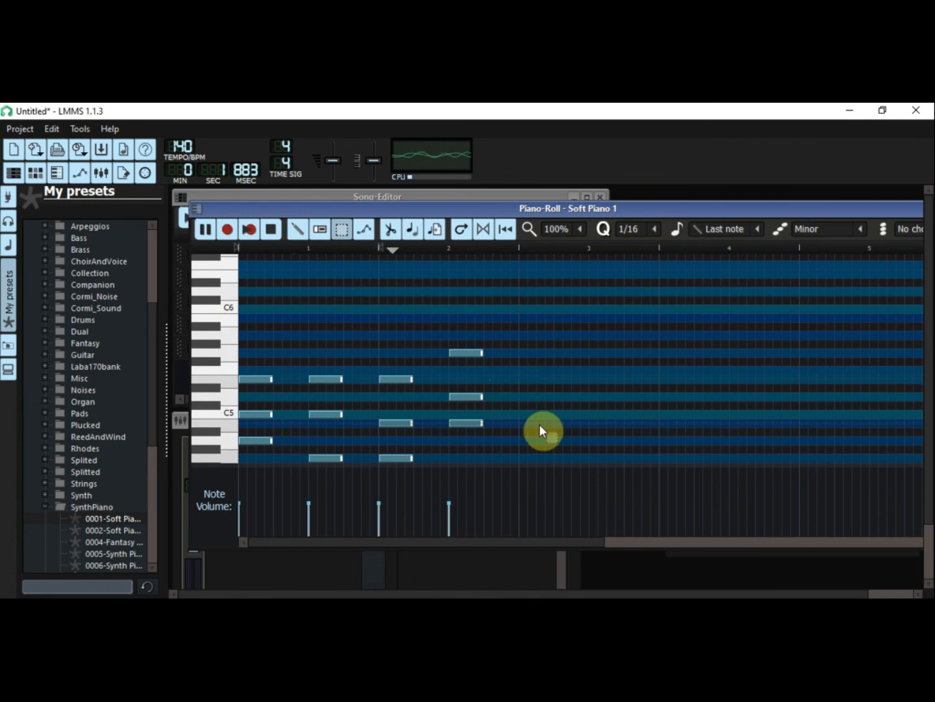
{"action": "left_click", "coordinate": [394, 460]}
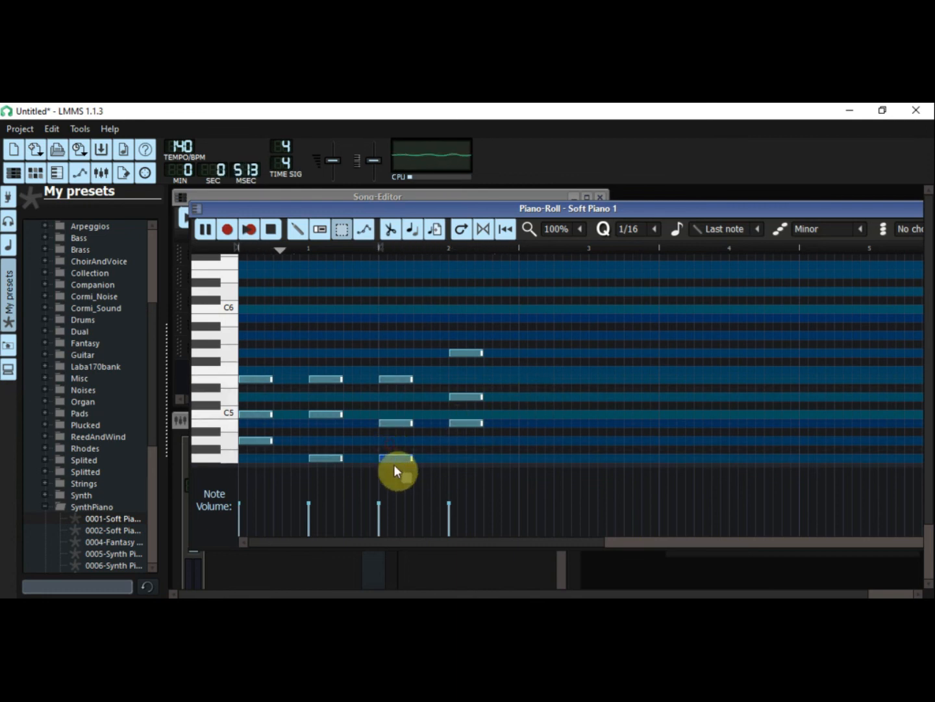
{"action": "key", "text": "ctrl+Up"}
Step: Lower the fourth chord's G5 by one octave to G4, stop playback and clear the note selection
{"action": "left_click", "coordinate": [479, 352]}
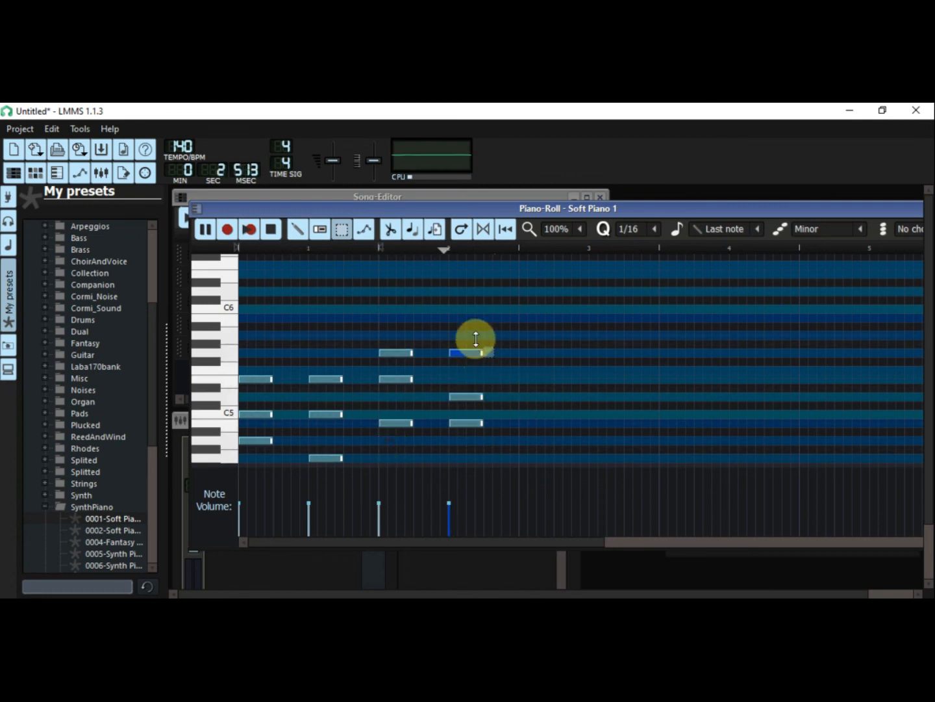
{"action": "key", "text": "ctrl+Down"}
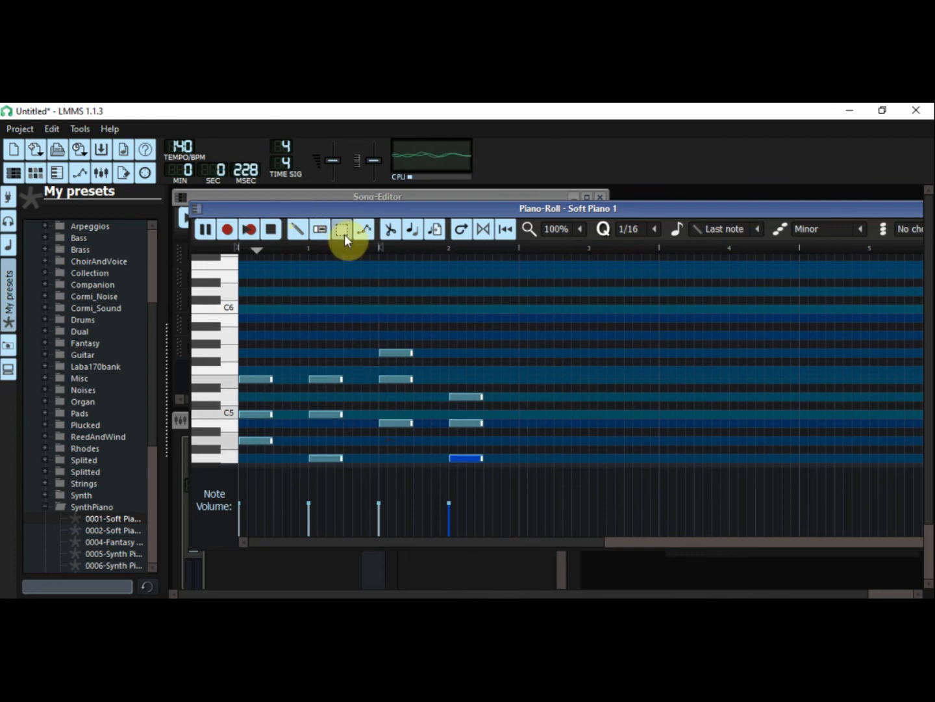
{"action": "left_click", "coordinate": [276, 233]}
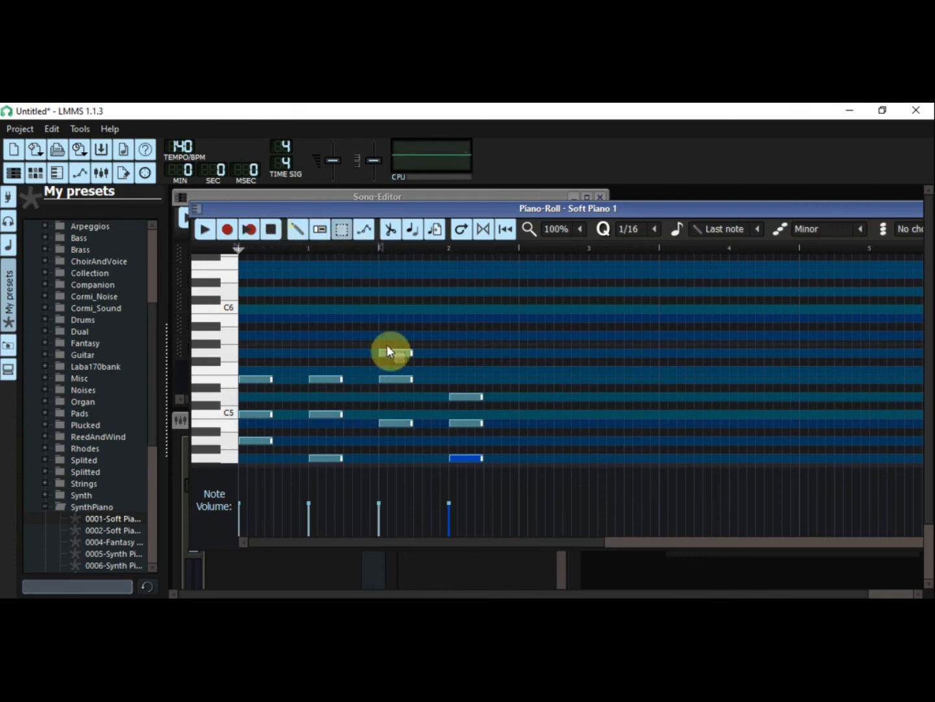
{"action": "left_click", "coordinate": [505, 389]}
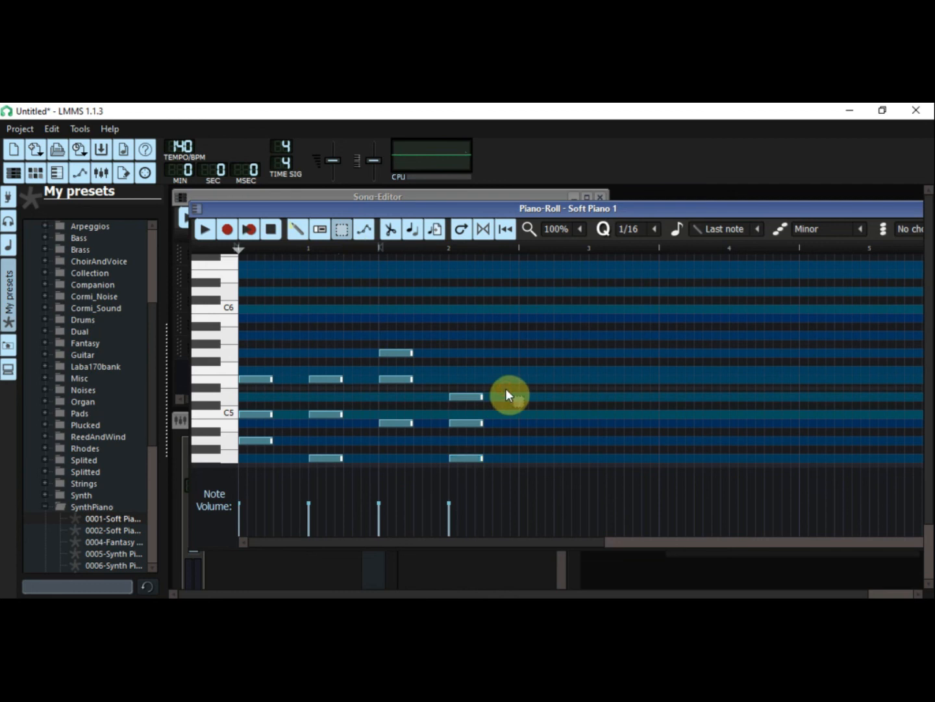